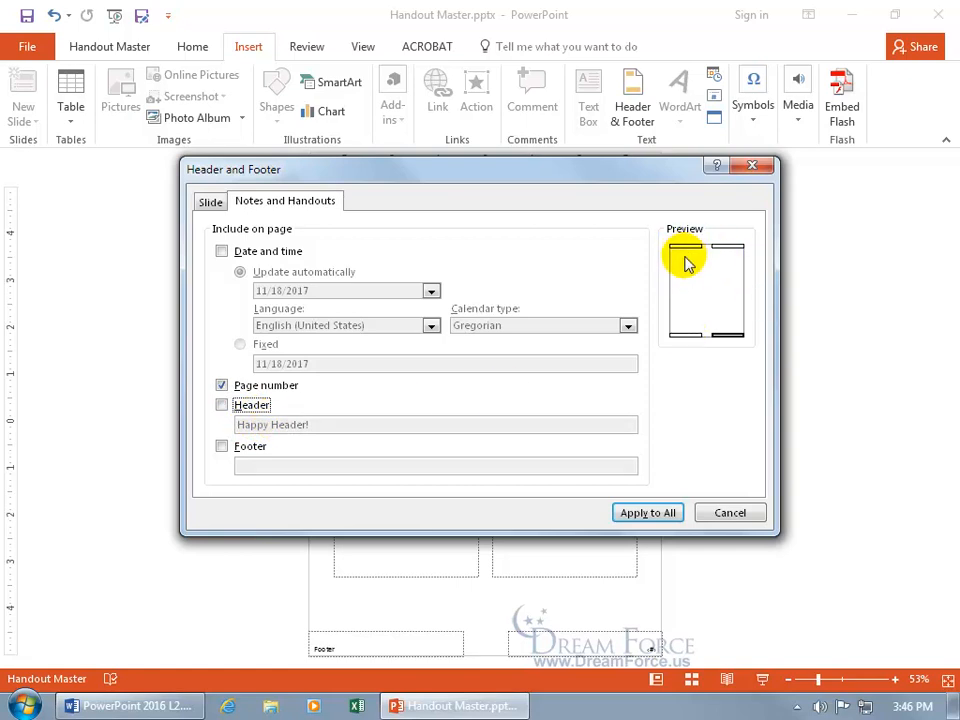
Step: Include the "Happy Header!" header on notes and handouts and apply the setting to all pages
left_click(221, 404)
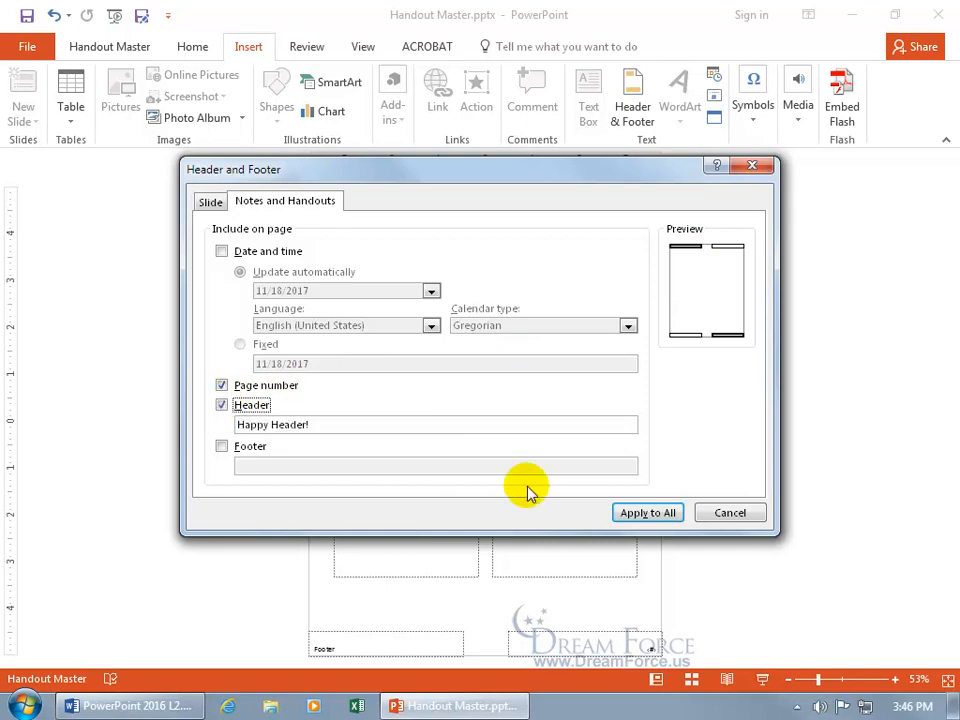
left_click(646, 513)
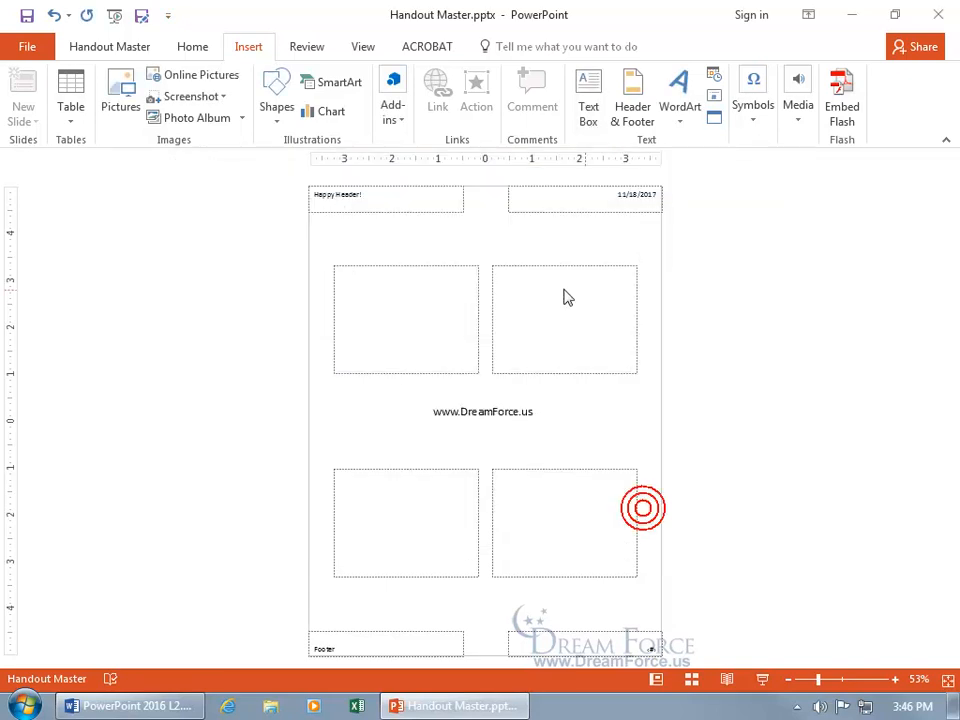
Step: Format the "Happy Header!" text on the handout master as bold at 18 pt
left_click(363, 199)
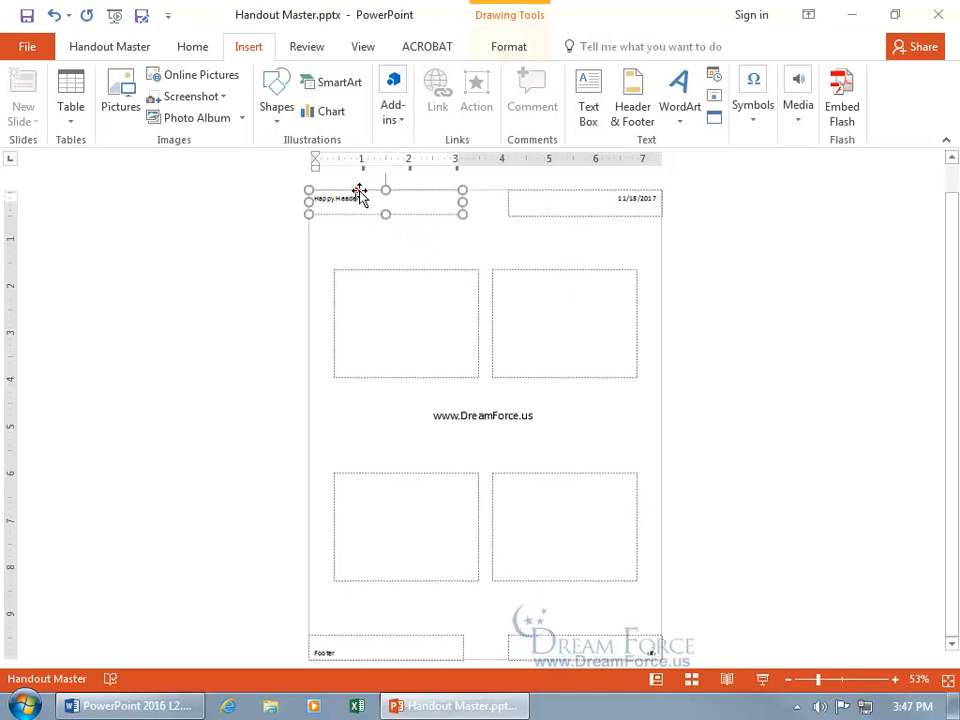
left_click_drag(361, 197, 309, 201)
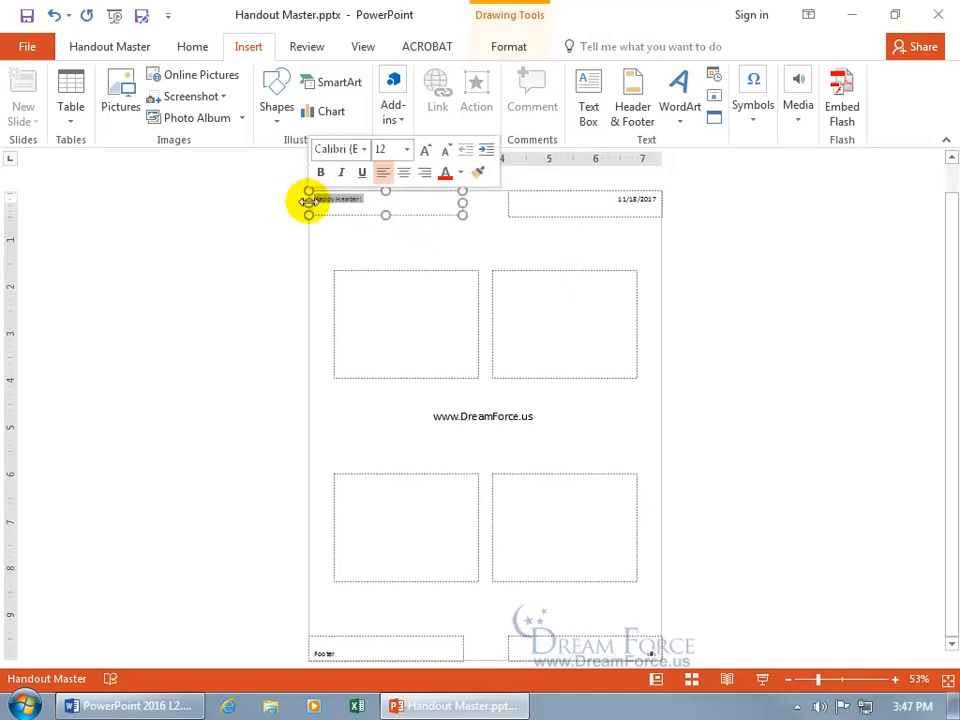
left_click(320, 172)
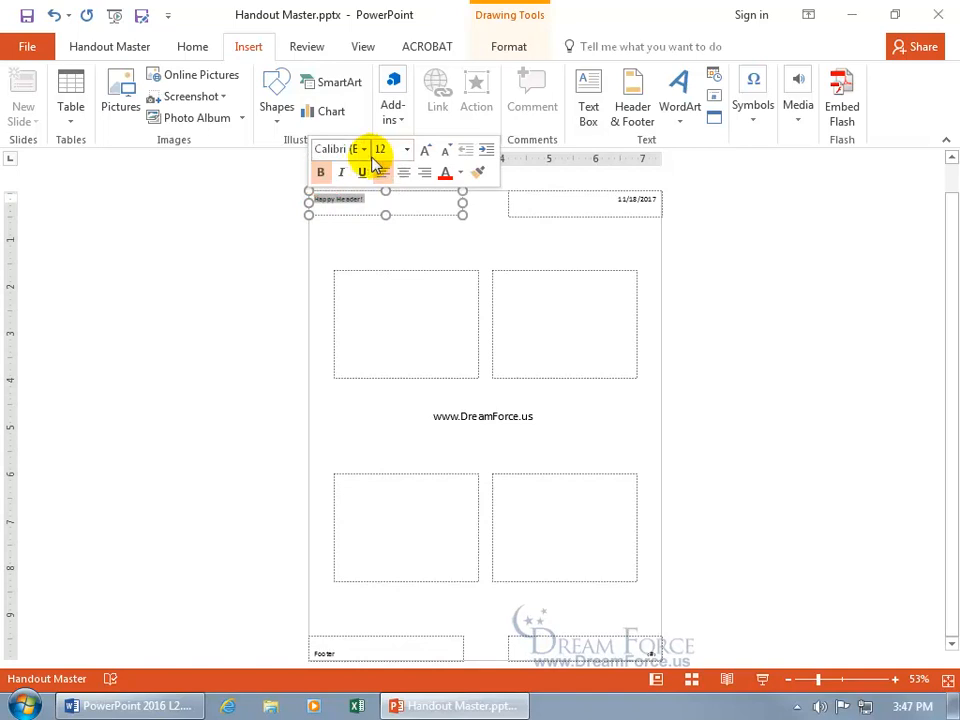
left_click(406, 149)
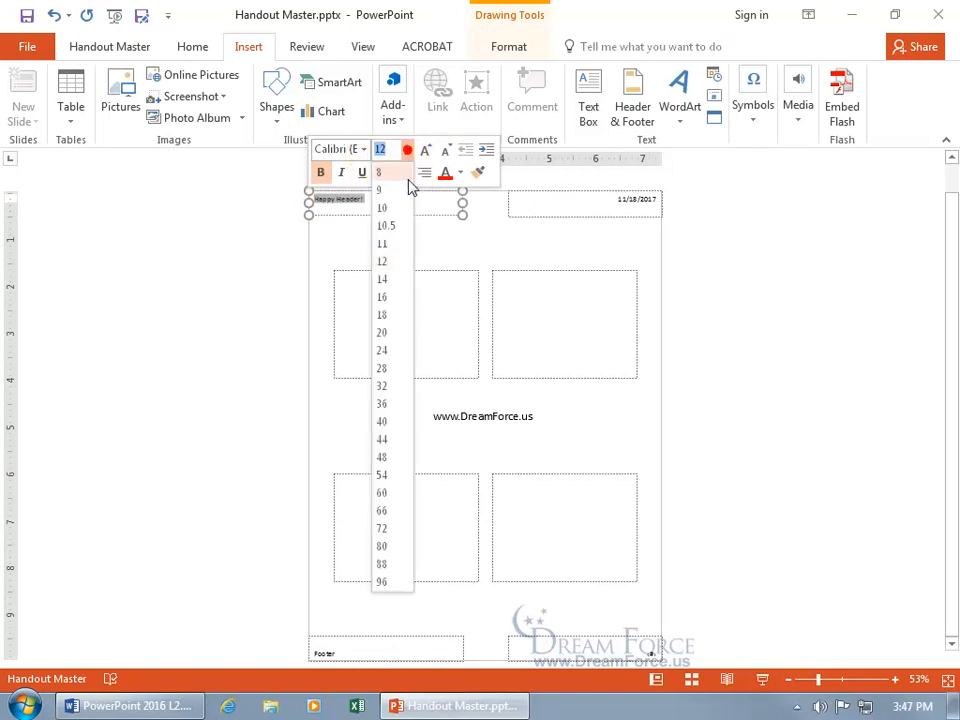
left_click(397, 316)
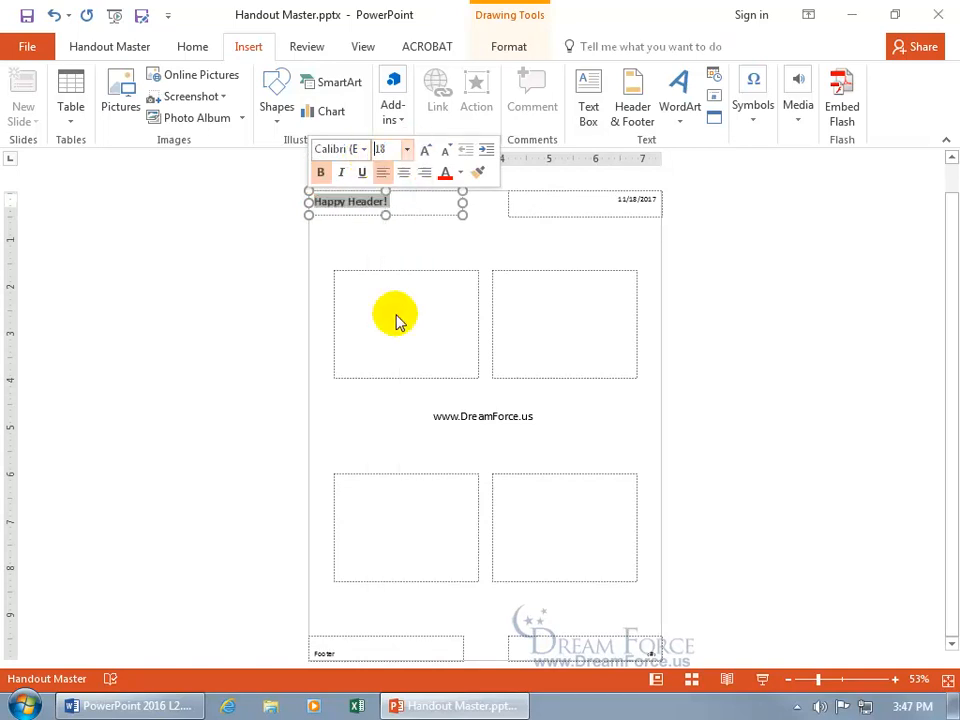
Step: Give the header box on the handout master an orange shape outline
left_click(426, 213)
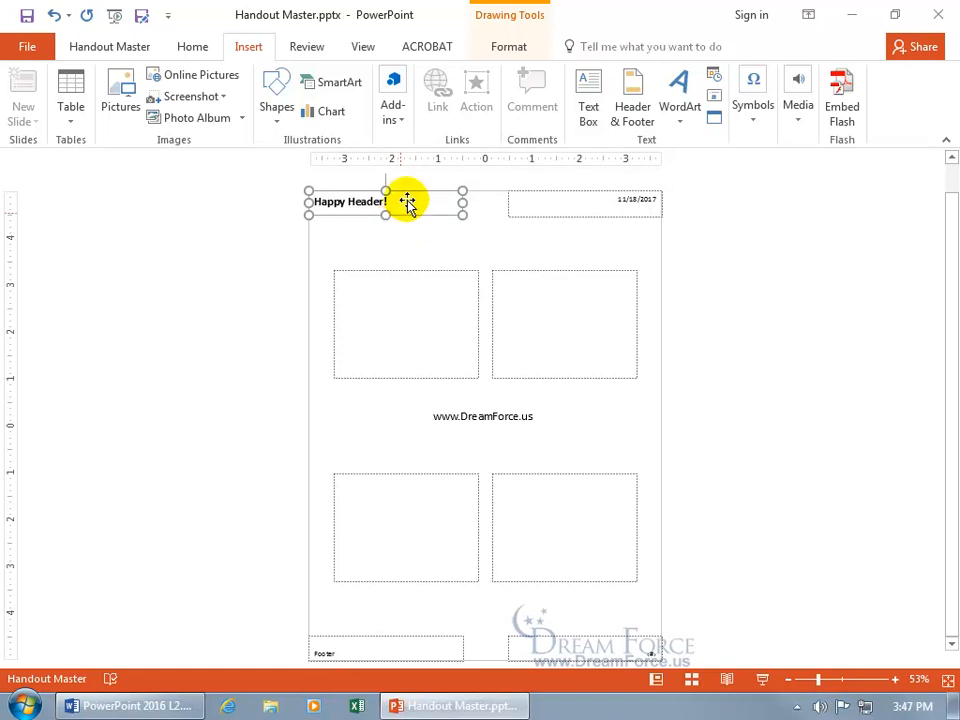
left_click(512, 47)
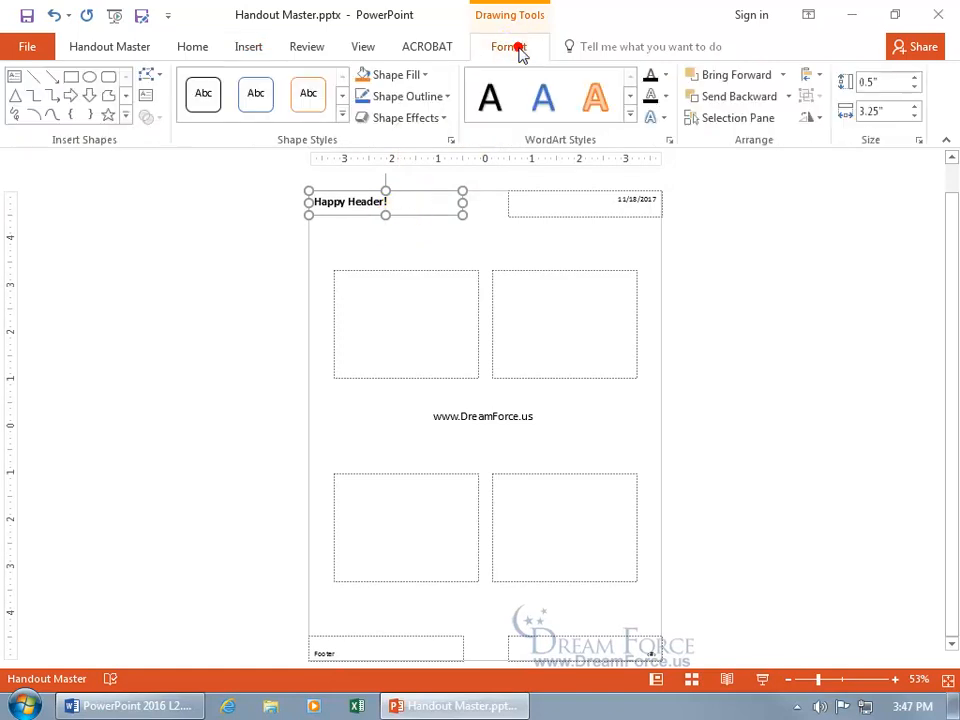
left_click(448, 96)
left_click(445, 172)
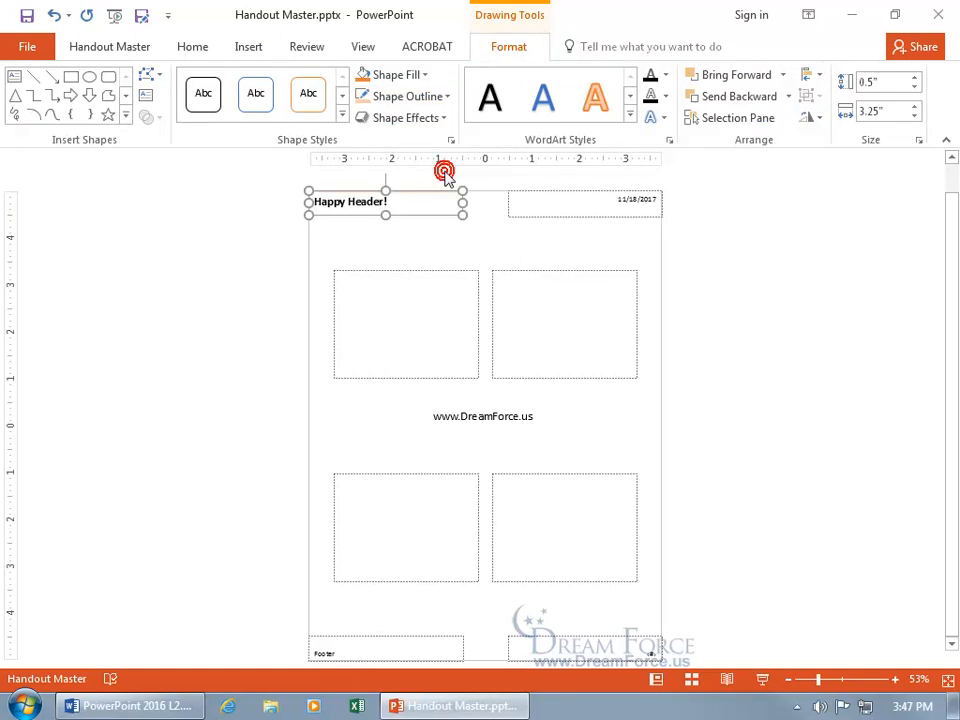
left_click(451, 230)
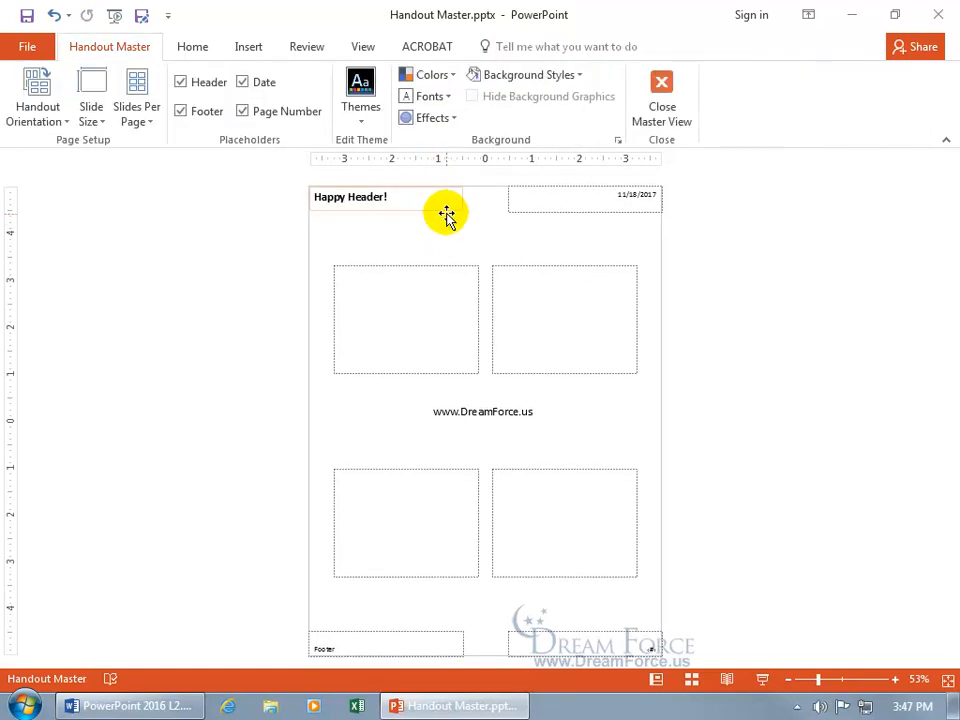
Step: Apply a blue glow effect from the third row of glow variations to the header box
left_click(445, 206)
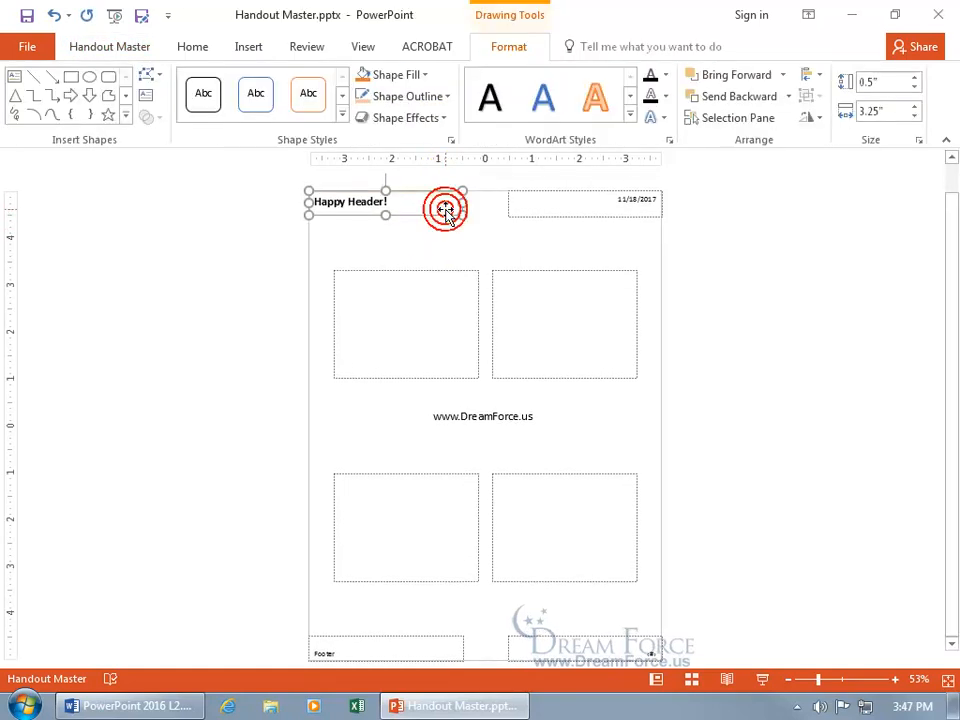
left_click(443, 119)
mouse_move(428, 287)
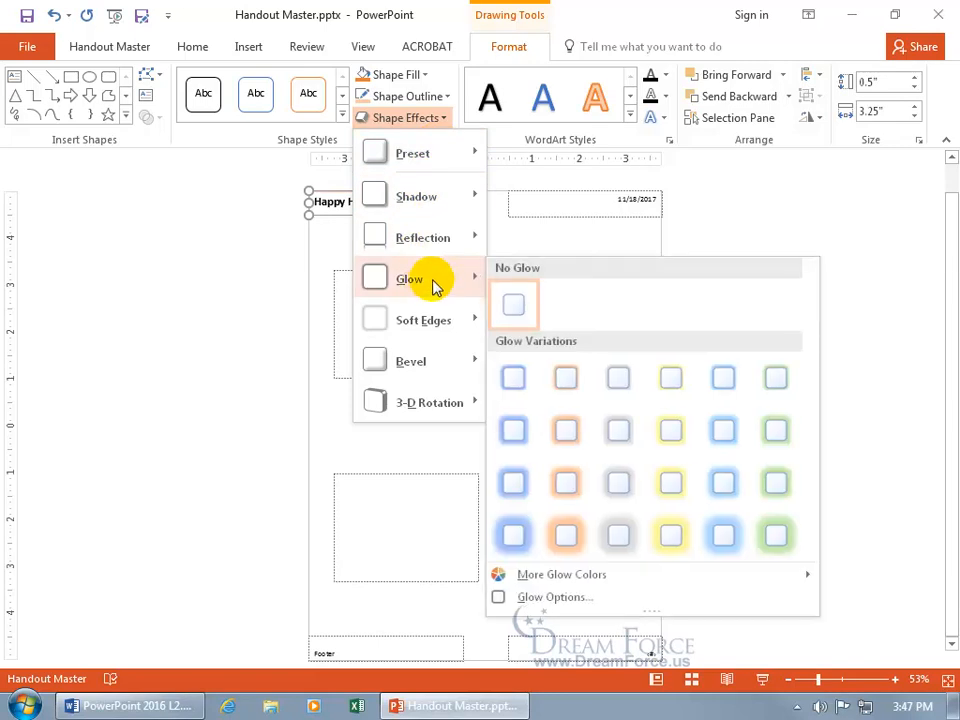
left_click(511, 482)
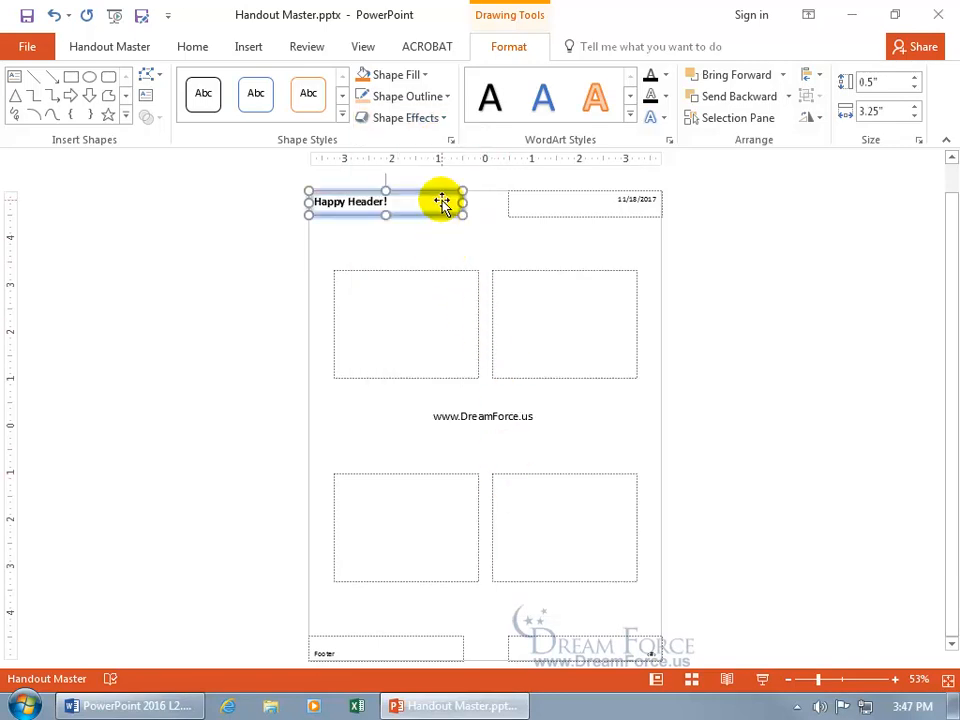
Step: Apply the light orange theme shape style from the fourth row to the header box and deselect it
left_click(341, 118)
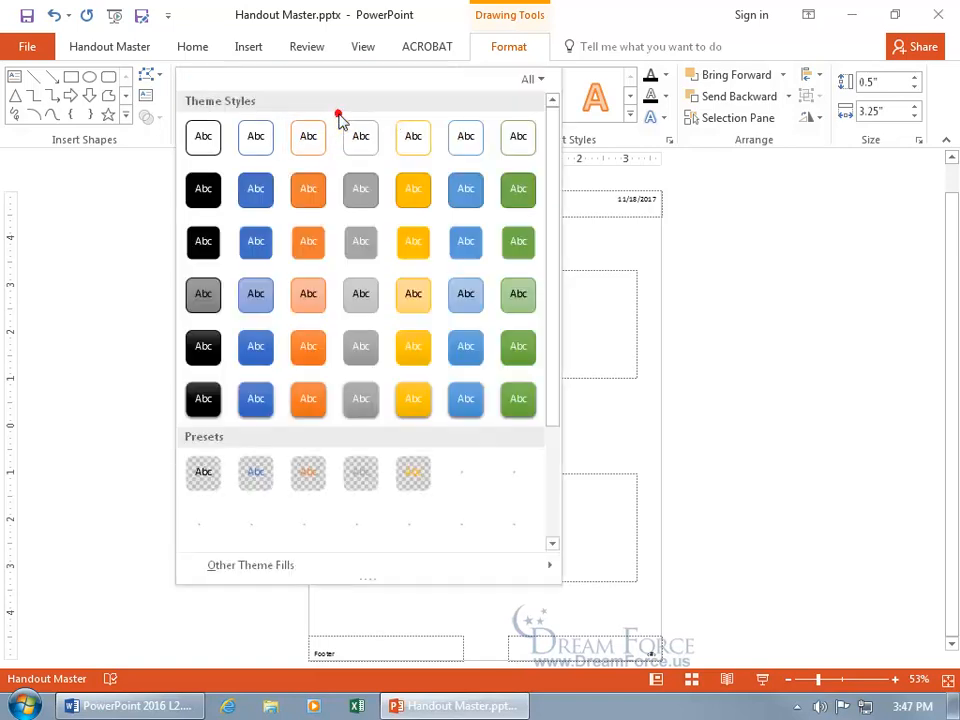
left_click(309, 313)
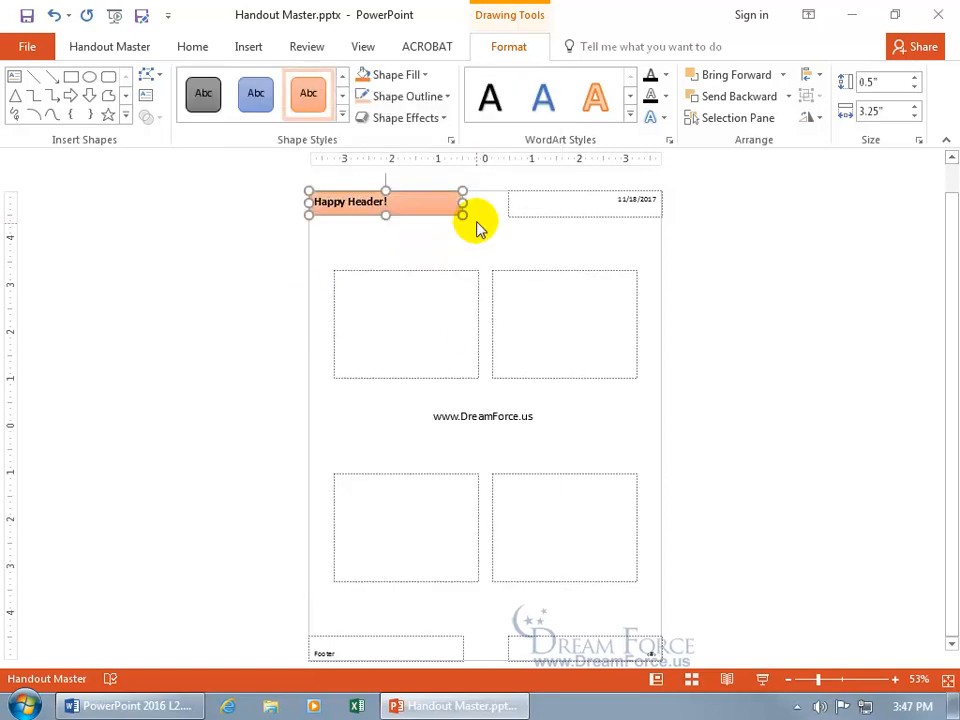
left_click(475, 238)
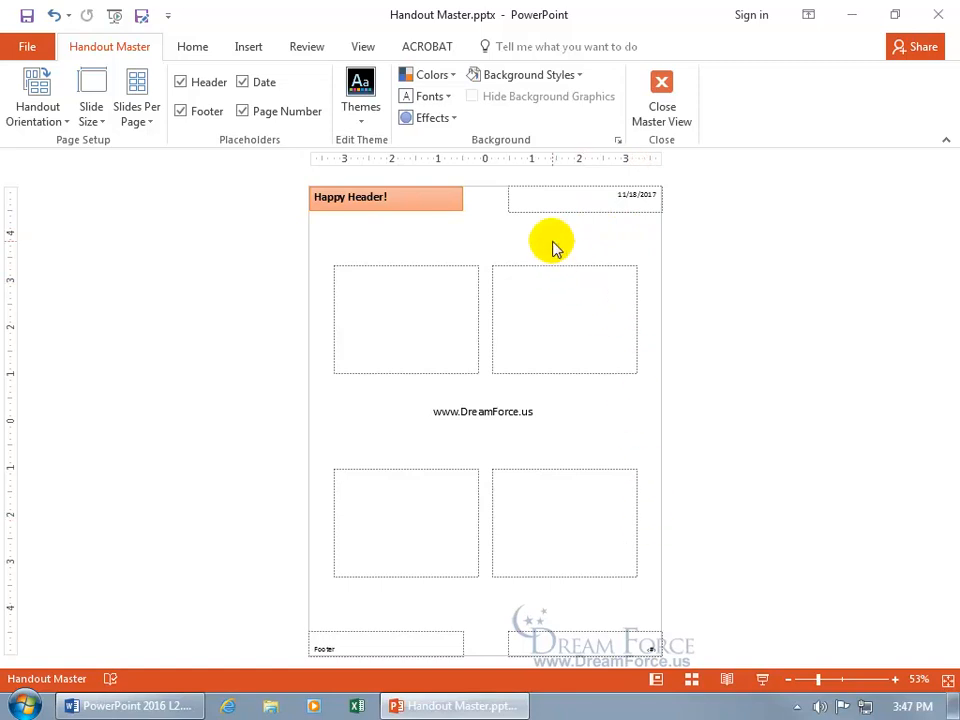
Step: Review the header and footer options for notes and handouts, and close them without applying changes
left_click(249, 46)
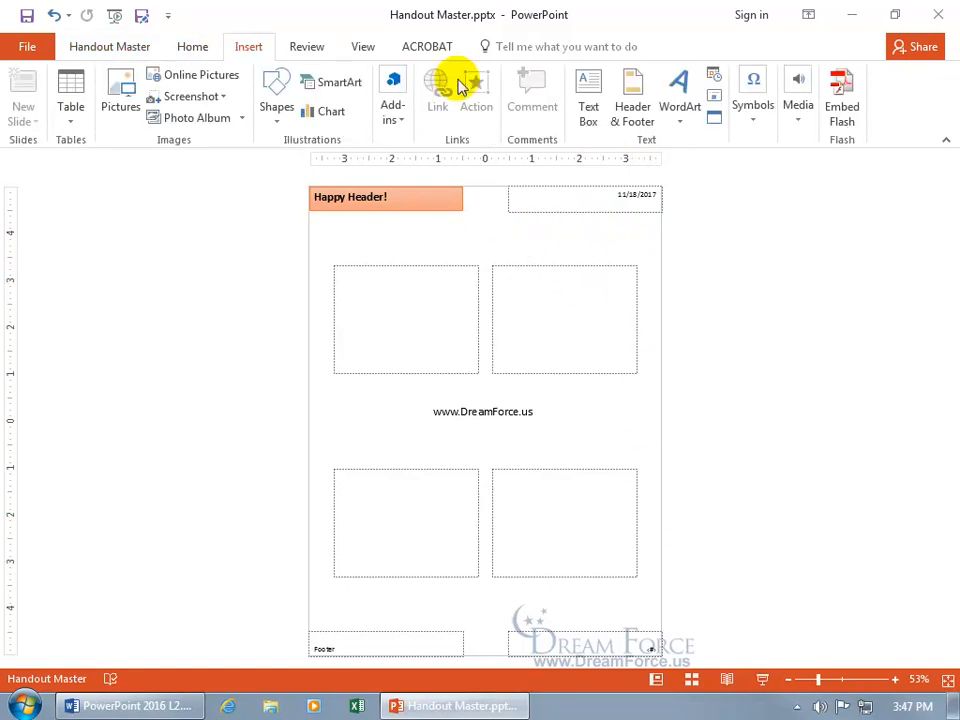
left_click(624, 97)
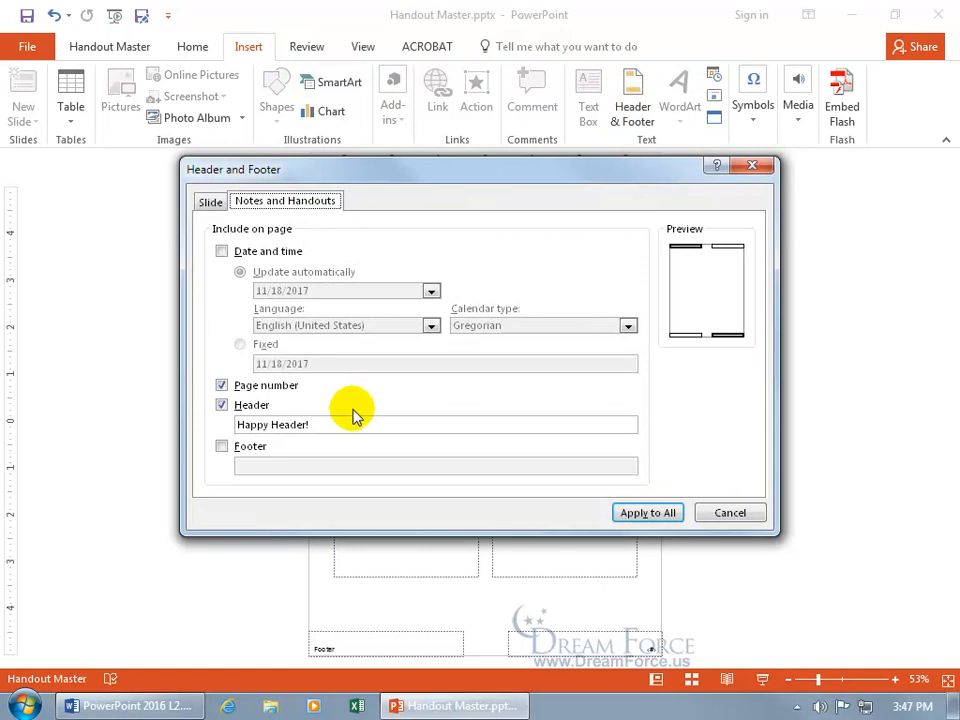
left_click(724, 509)
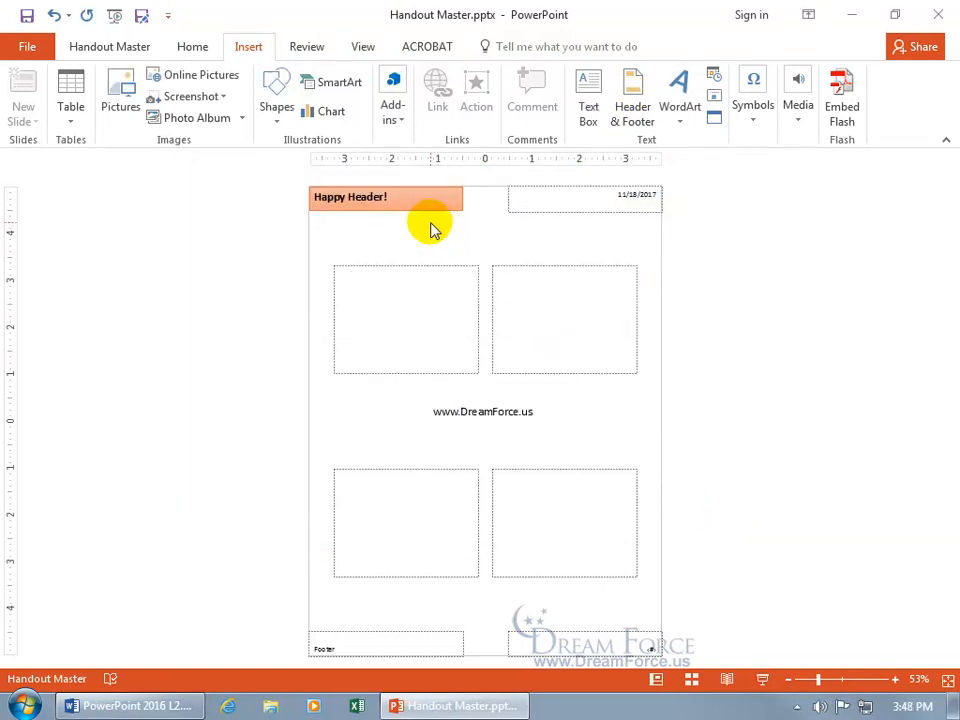
Step: Open the handout master's background formatting and choose a picture or texture fill
left_click(118, 50)
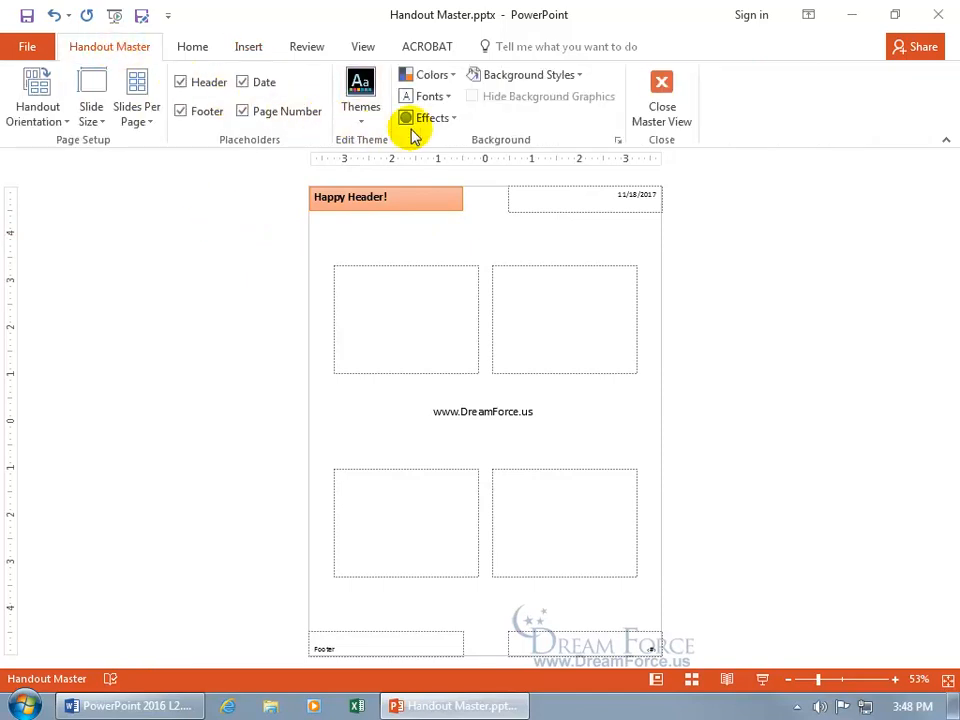
left_click(573, 80)
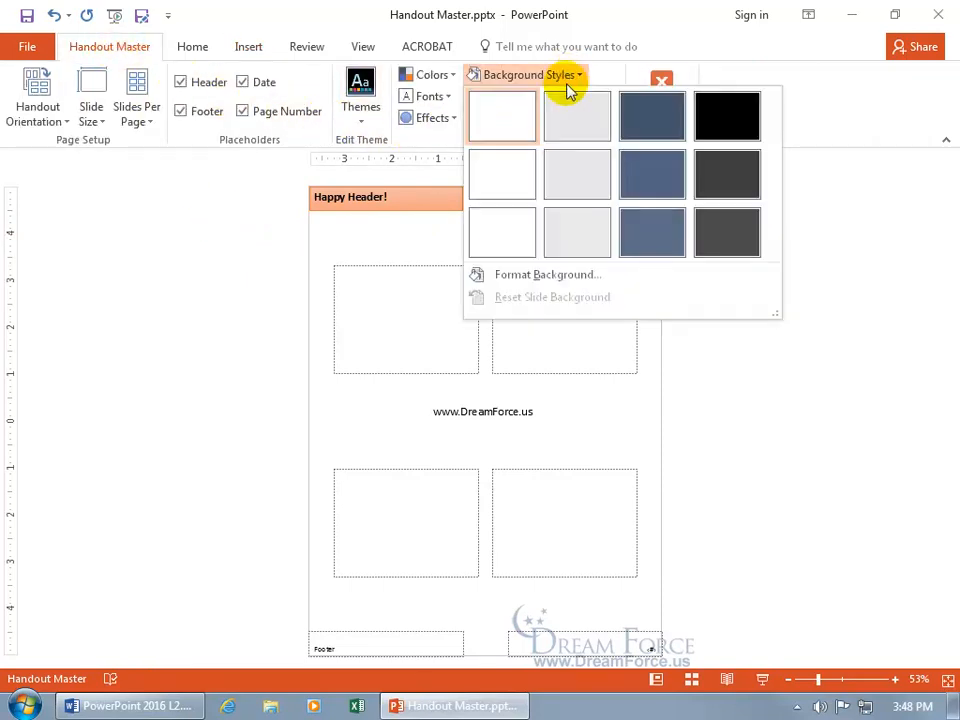
left_click(560, 279)
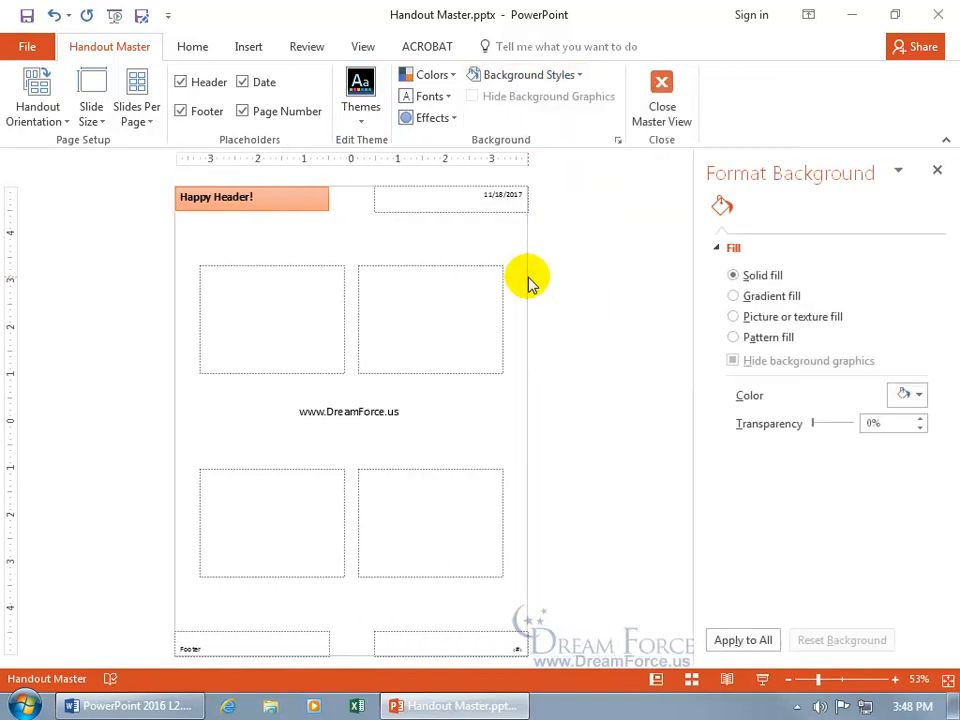
left_click(734, 317)
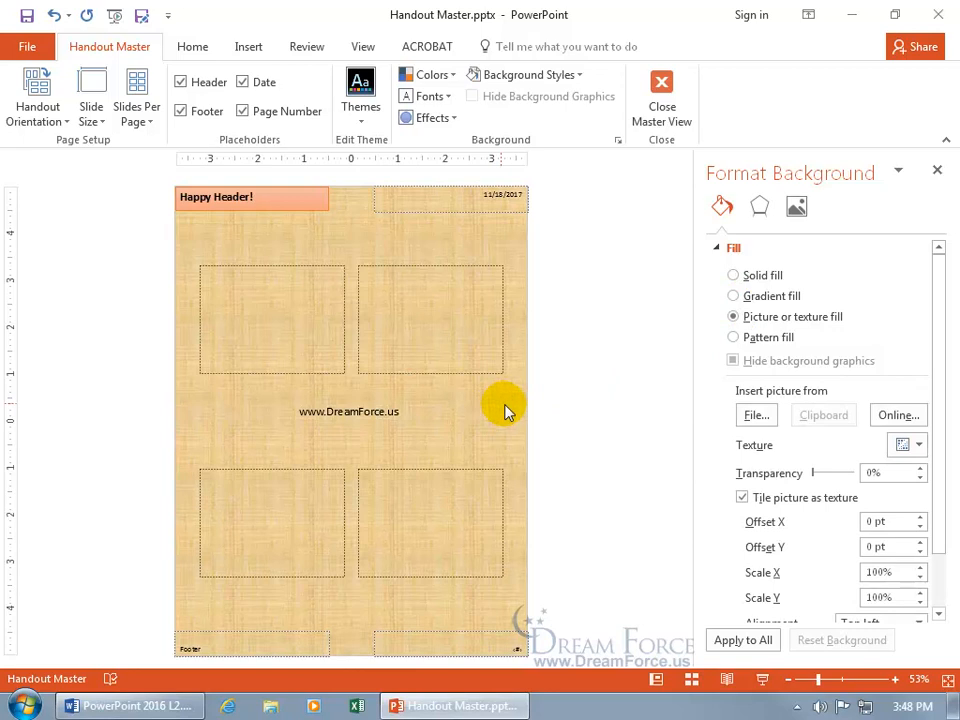
Step: Search online pictures for "happy ghost" and insert the smiling orange ghost as the handout background
left_click(895, 415)
type("h")
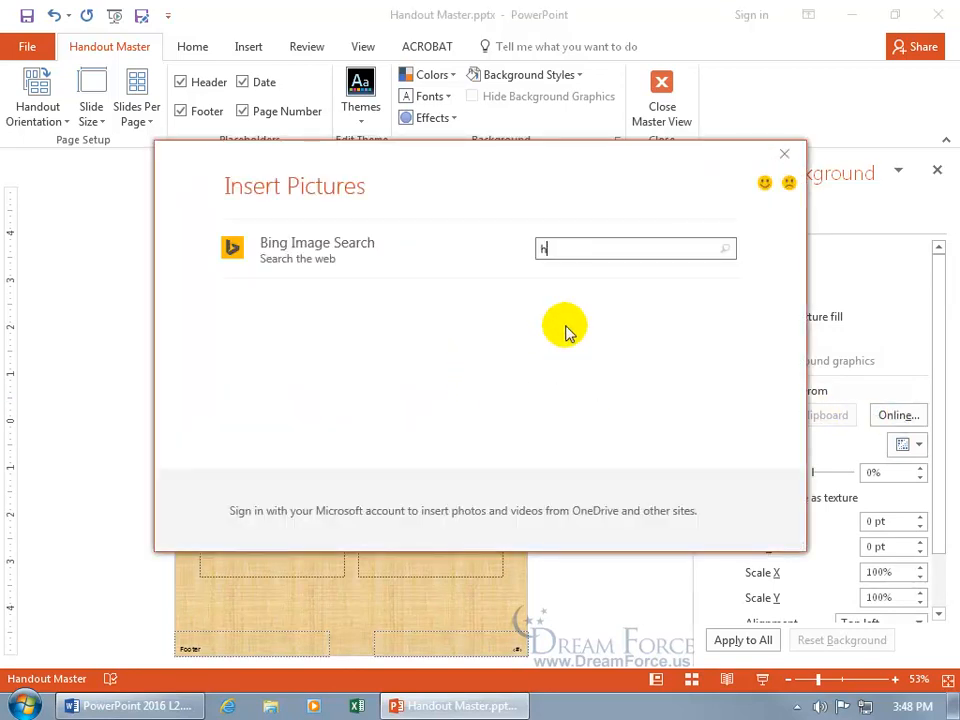
type("appy ghost")
key("Return")
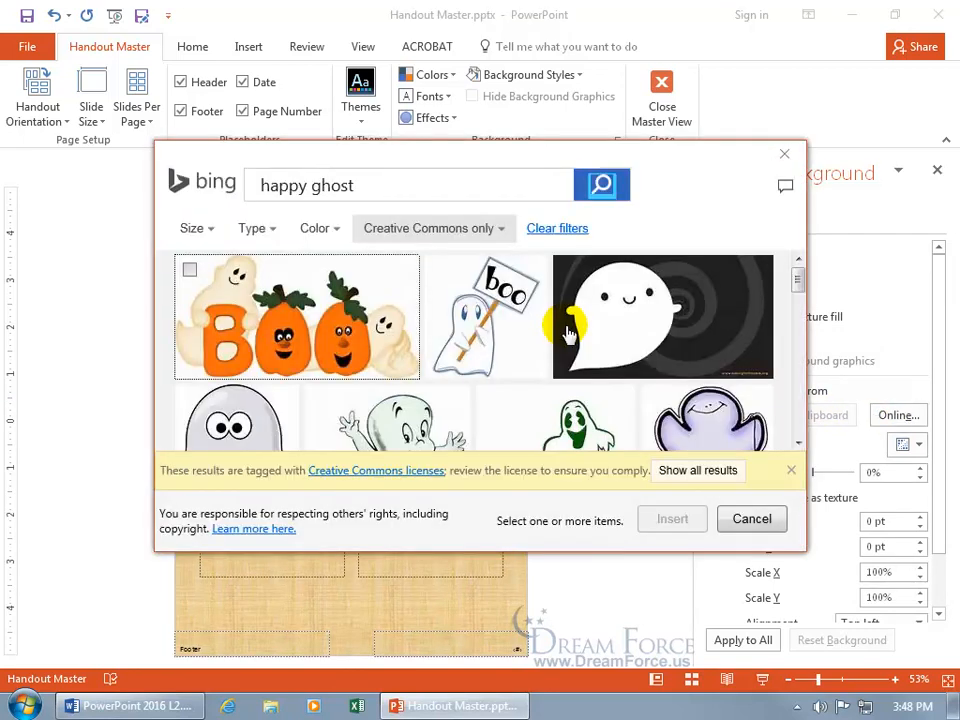
scroll(795, 447, "down", 5)
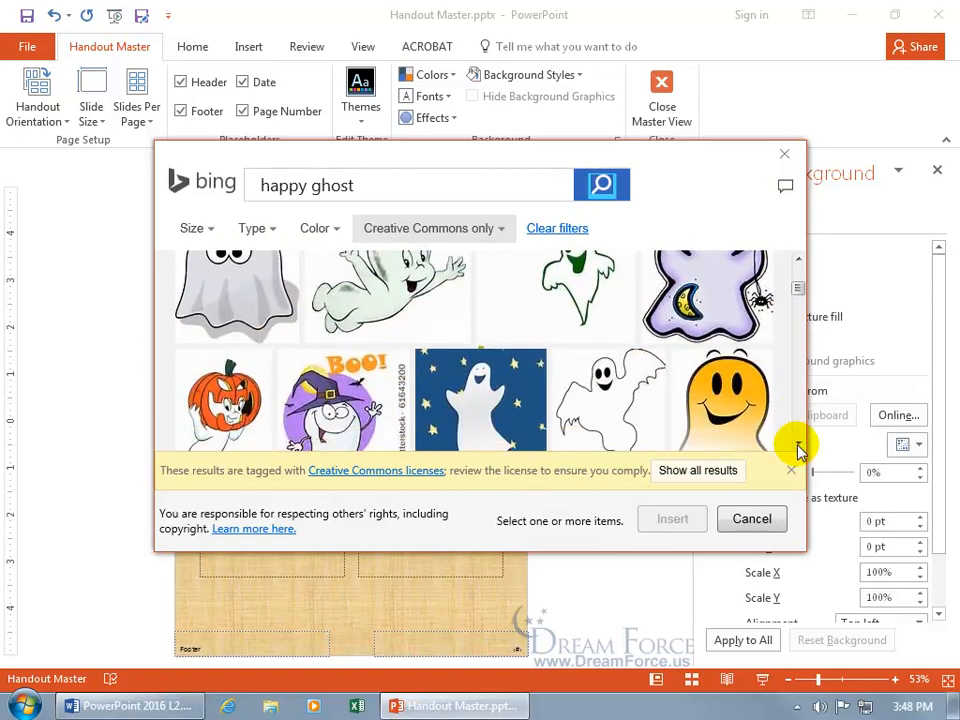
left_click(718, 368)
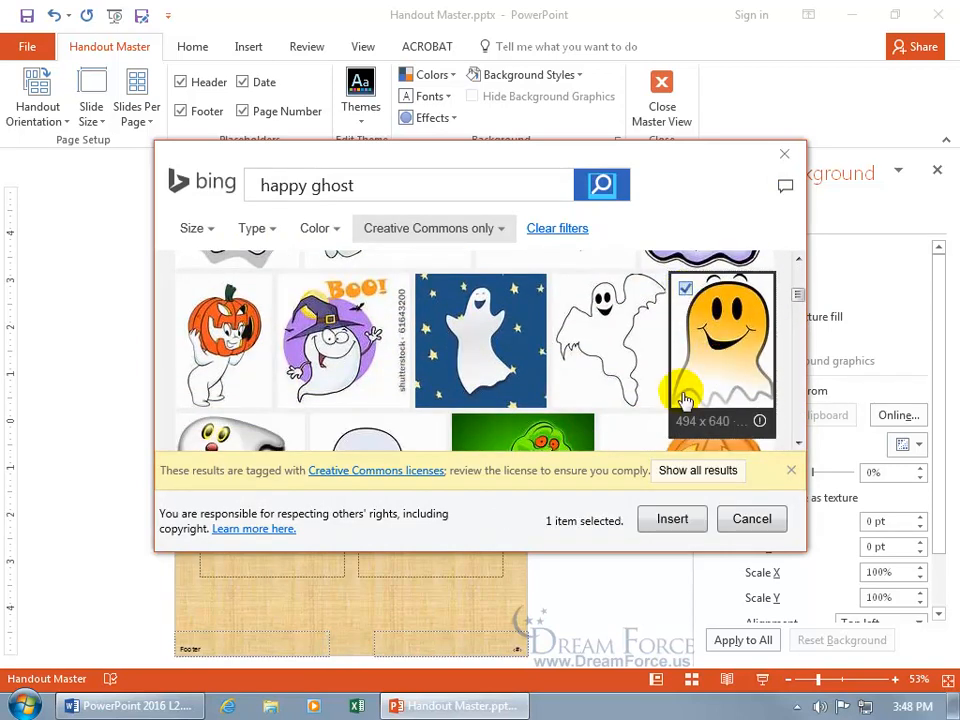
left_click(674, 519)
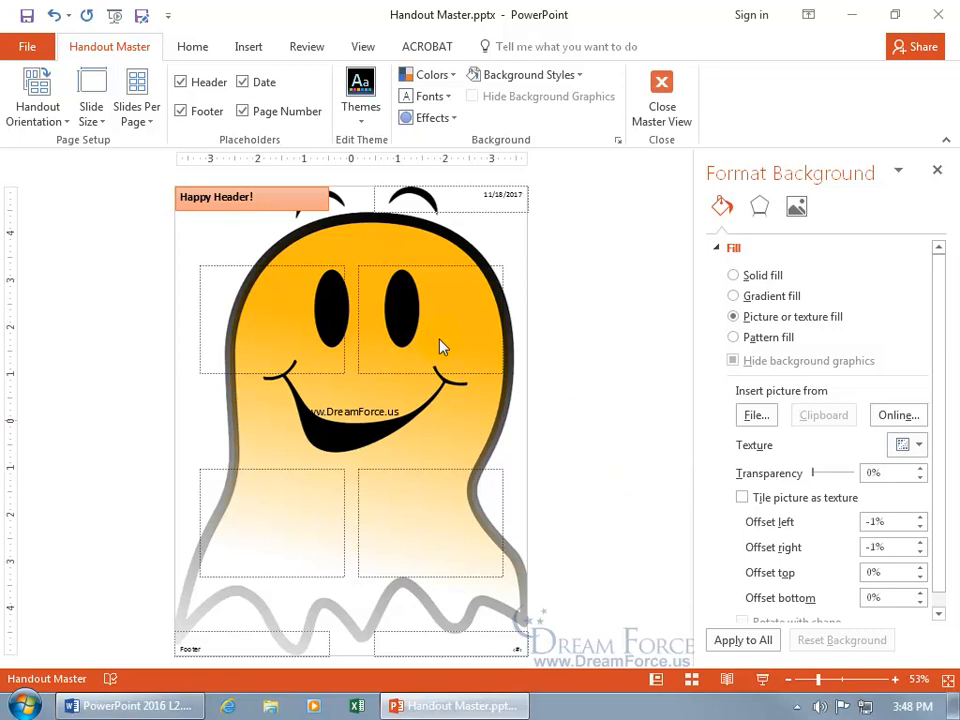
Step: Set the handouts to print in Color and page through the print preview to page 3
left_click(28, 47)
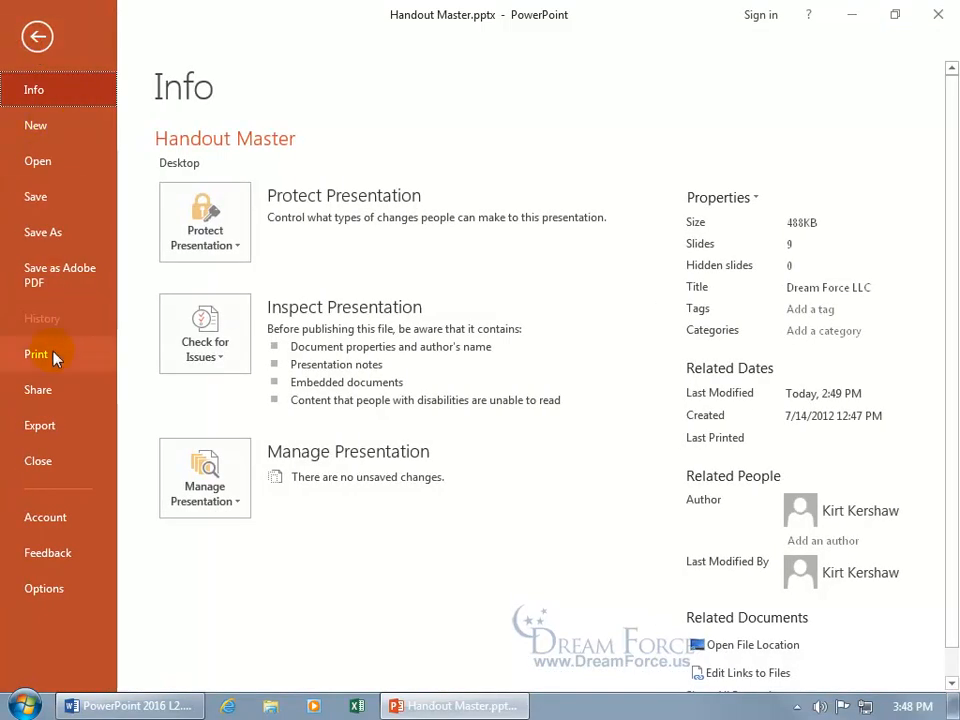
left_click(55, 358)
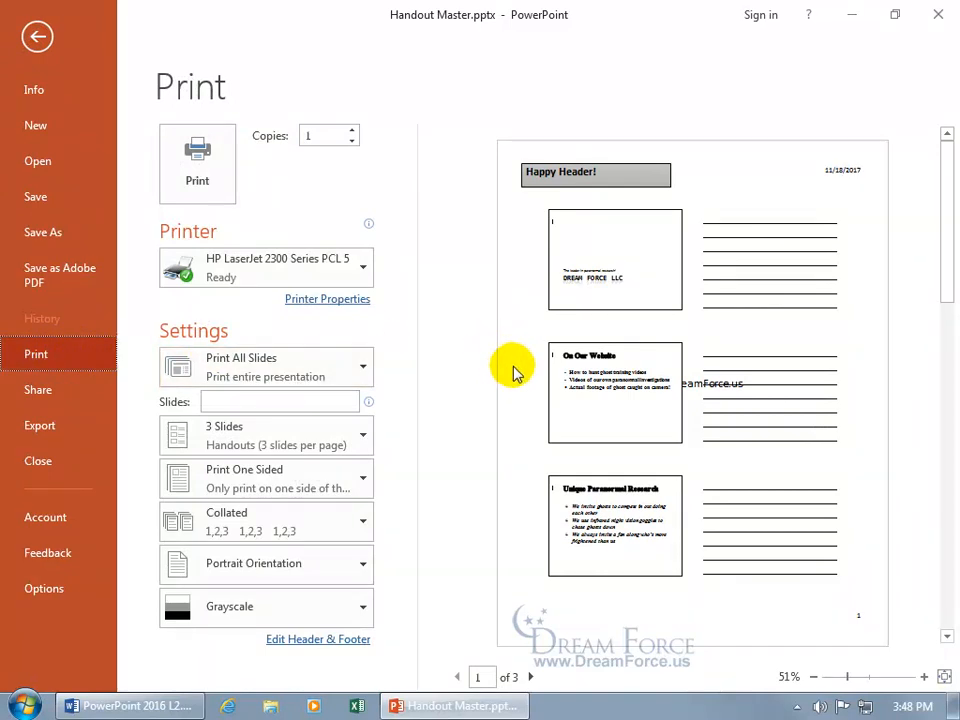
left_click(358, 612)
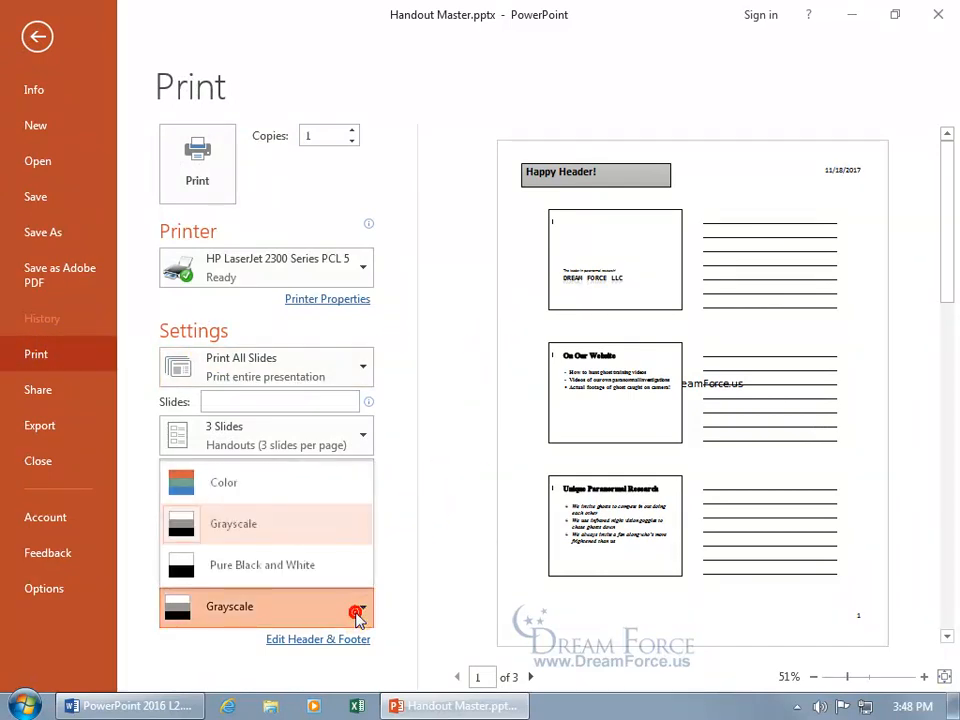
left_click(313, 488)
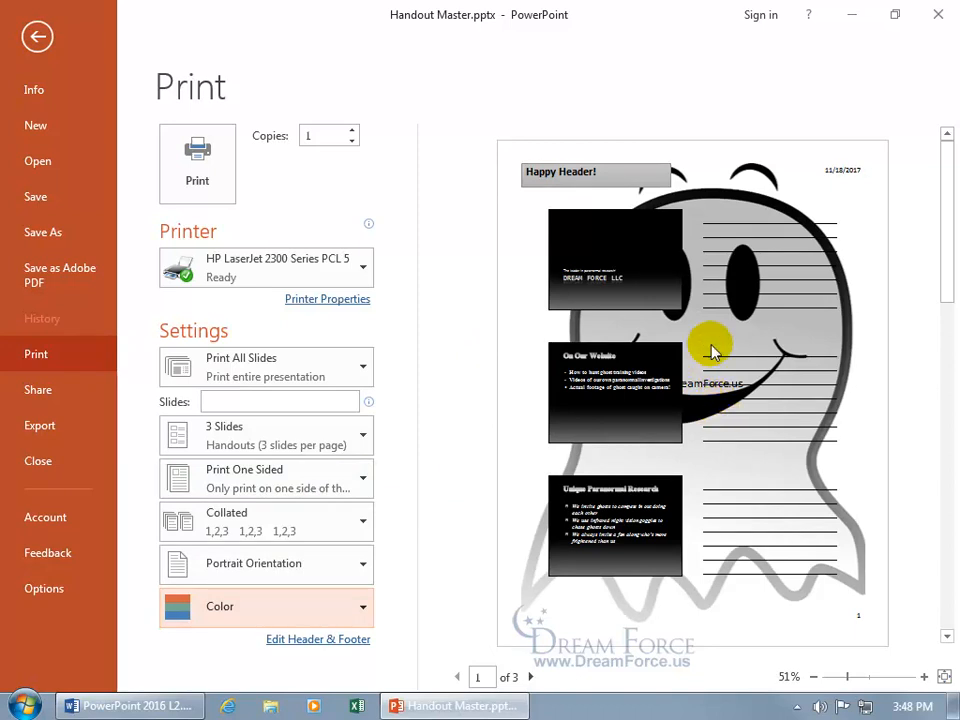
left_click(531, 677)
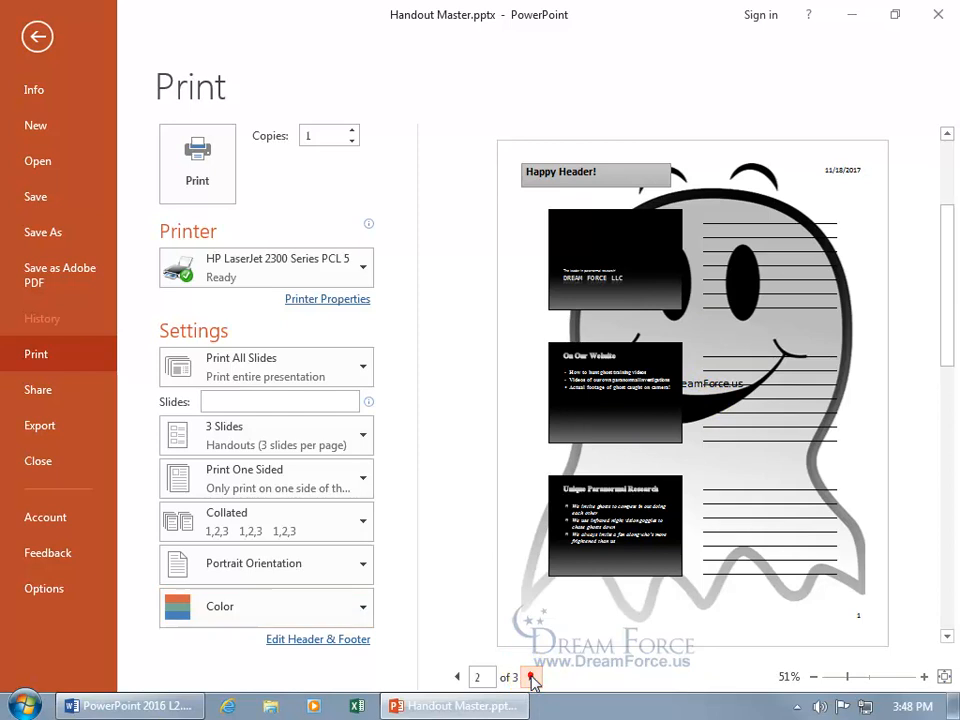
left_click(531, 677)
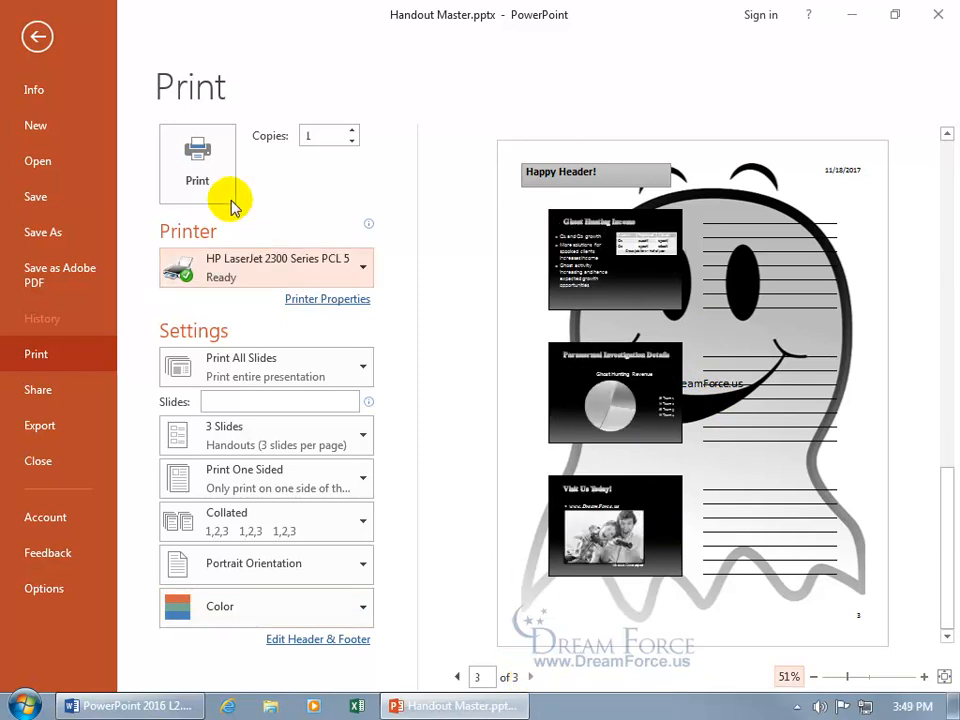
Step: Apply the ghost picture background to all from the handout master and check the handouts in the print preview
left_click(35, 37)
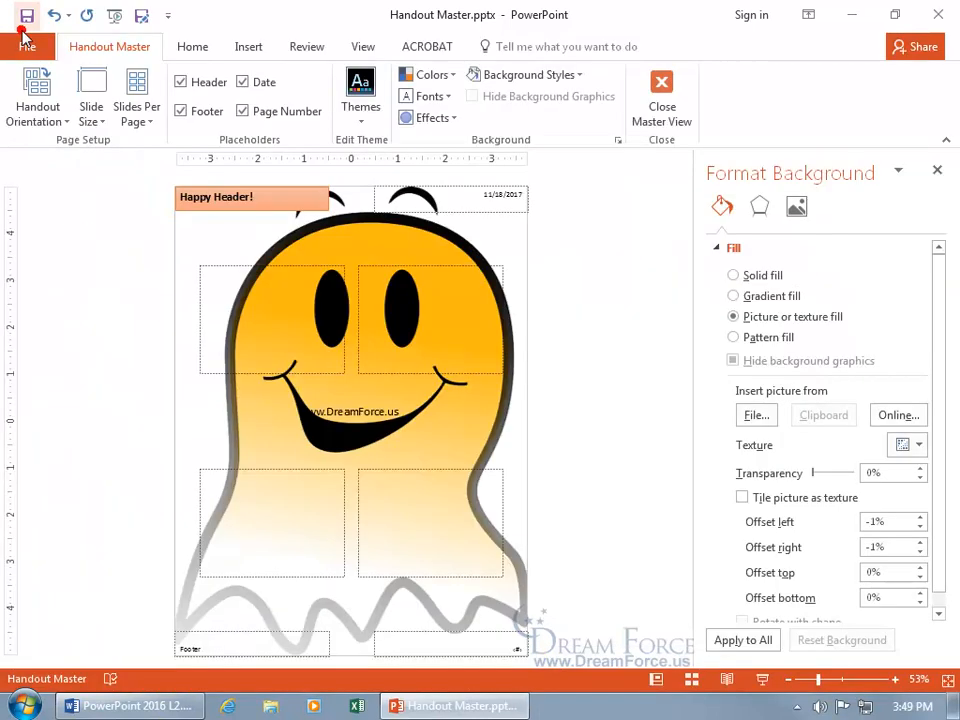
left_click(765, 640)
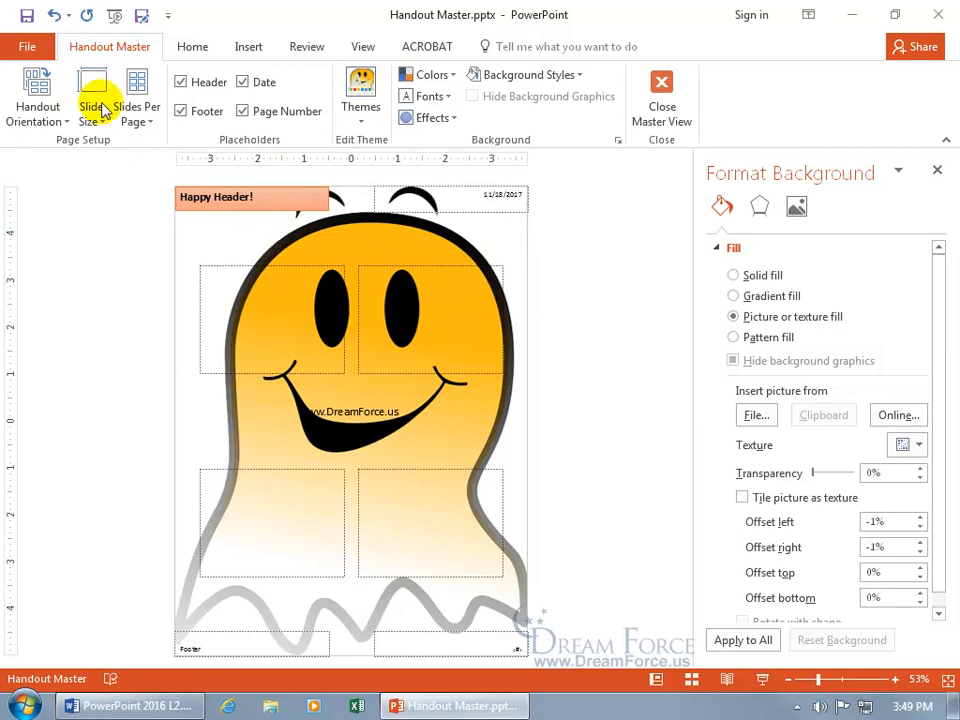
left_click(26, 44)
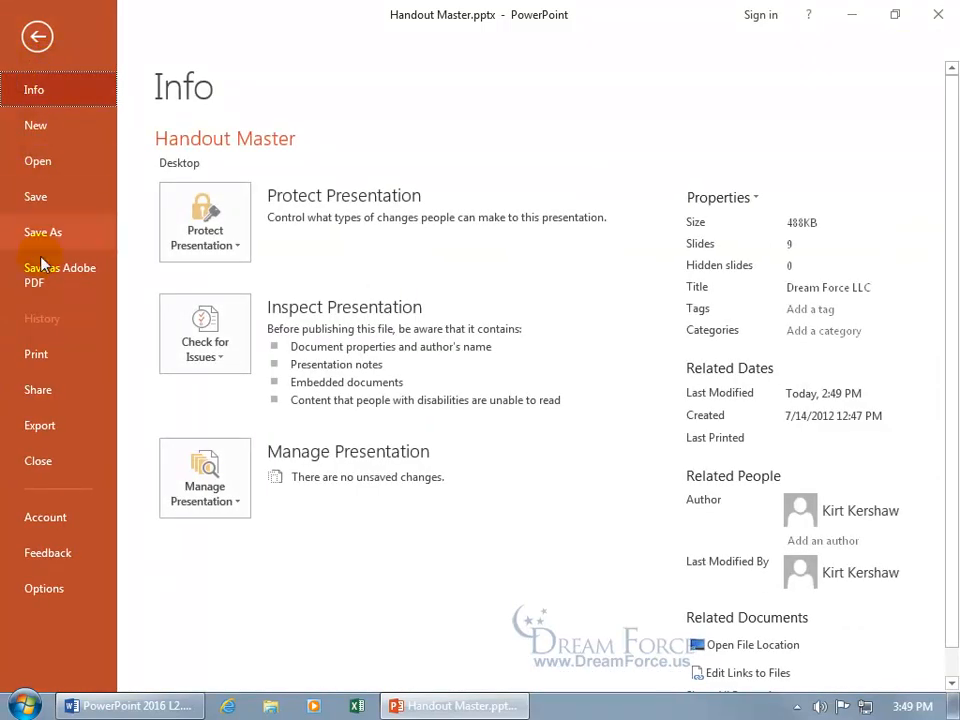
left_click(40, 356)
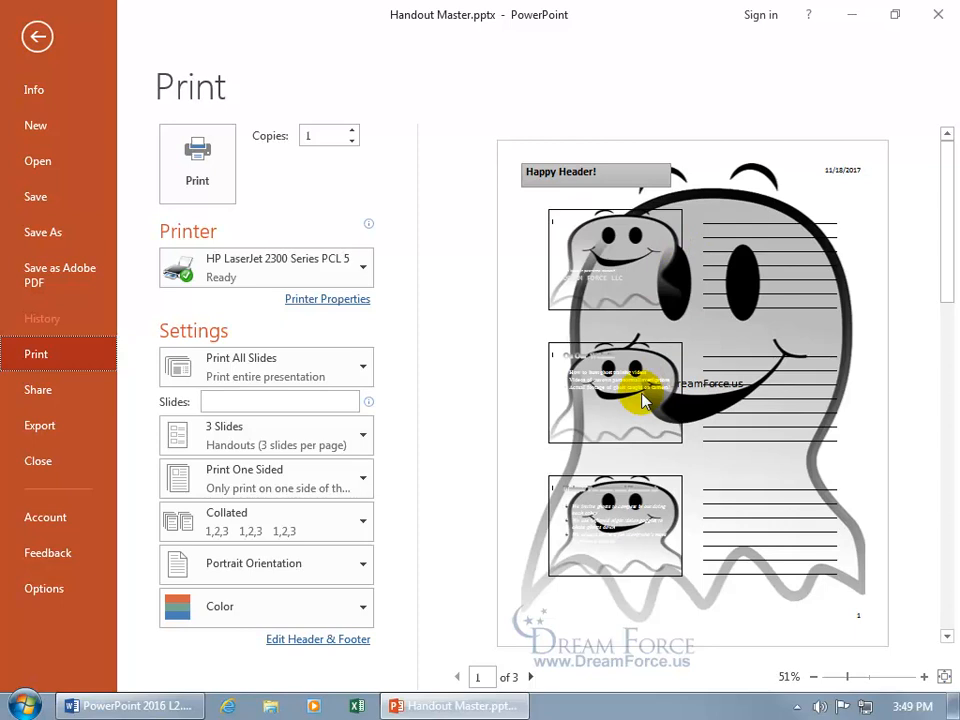
Step: Undo applying the ghost background to all and check the handouts in the print preview again
left_click(37, 36)
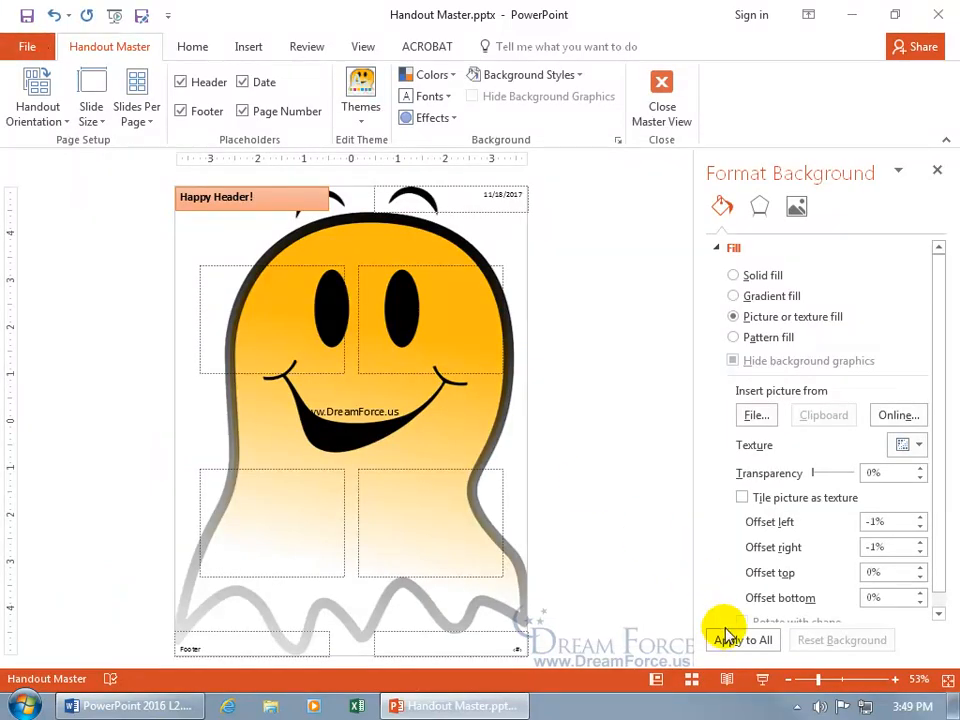
left_click(54, 16)
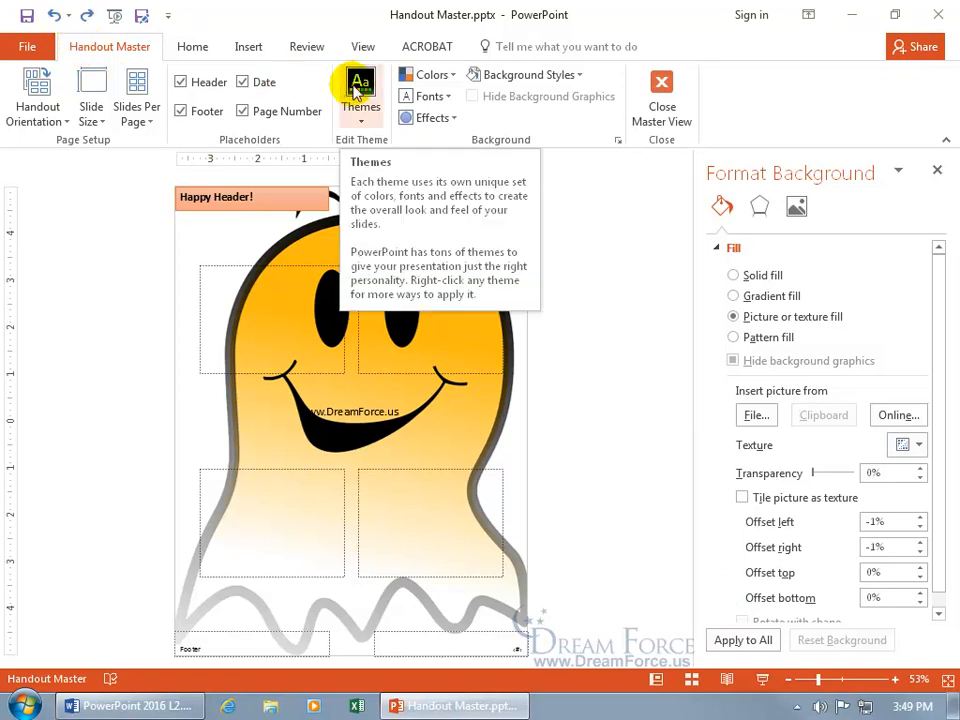
left_click(362, 90)
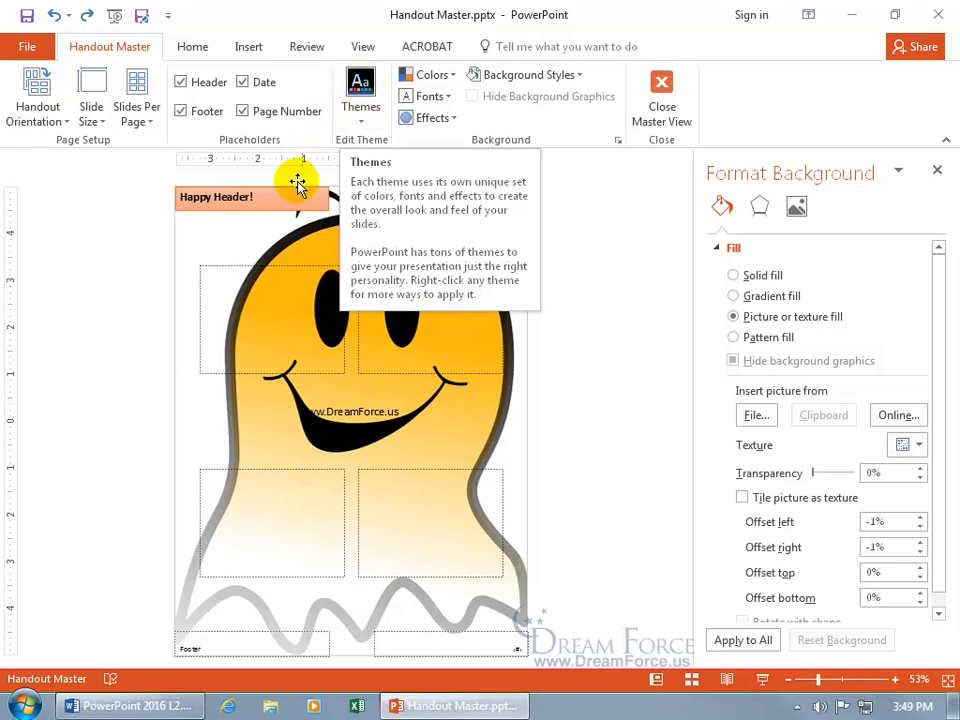
left_click(18, 46)
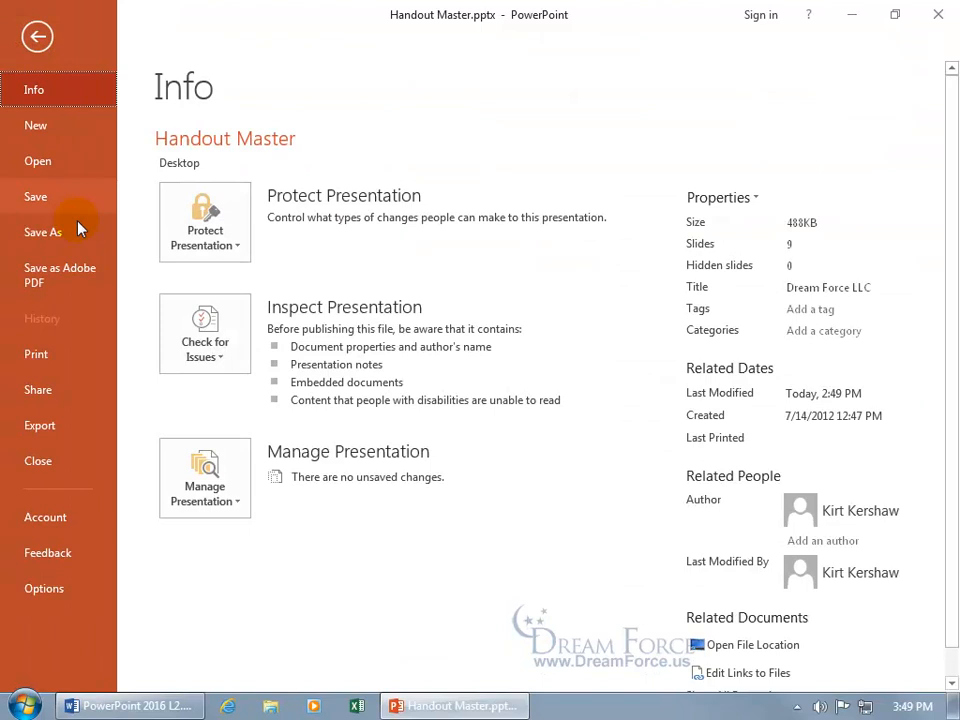
left_click(77, 360)
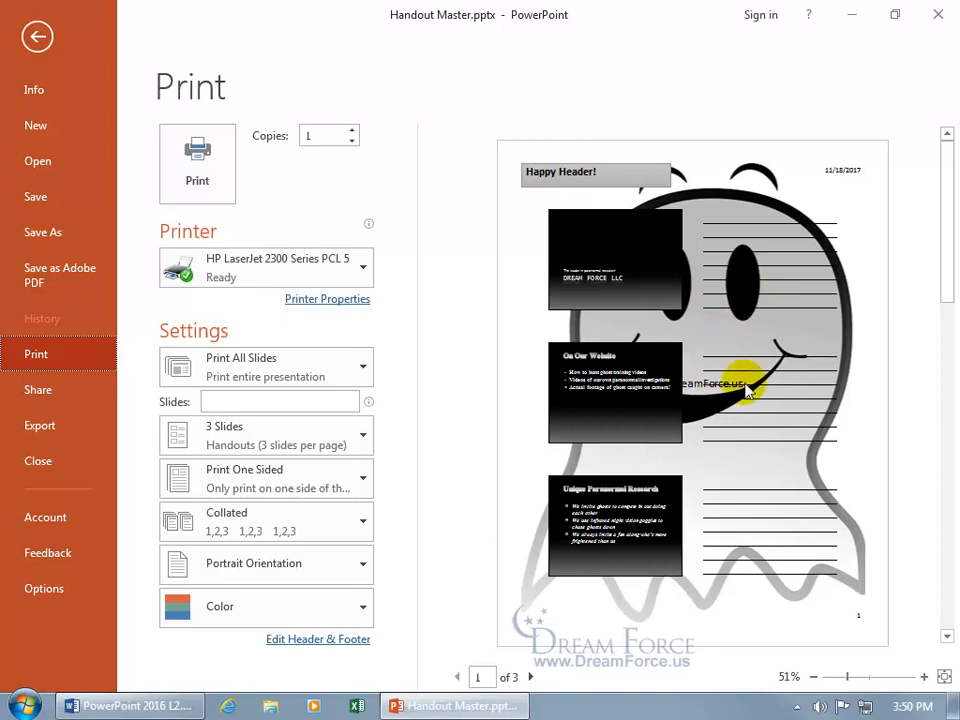
left_click(37, 36)
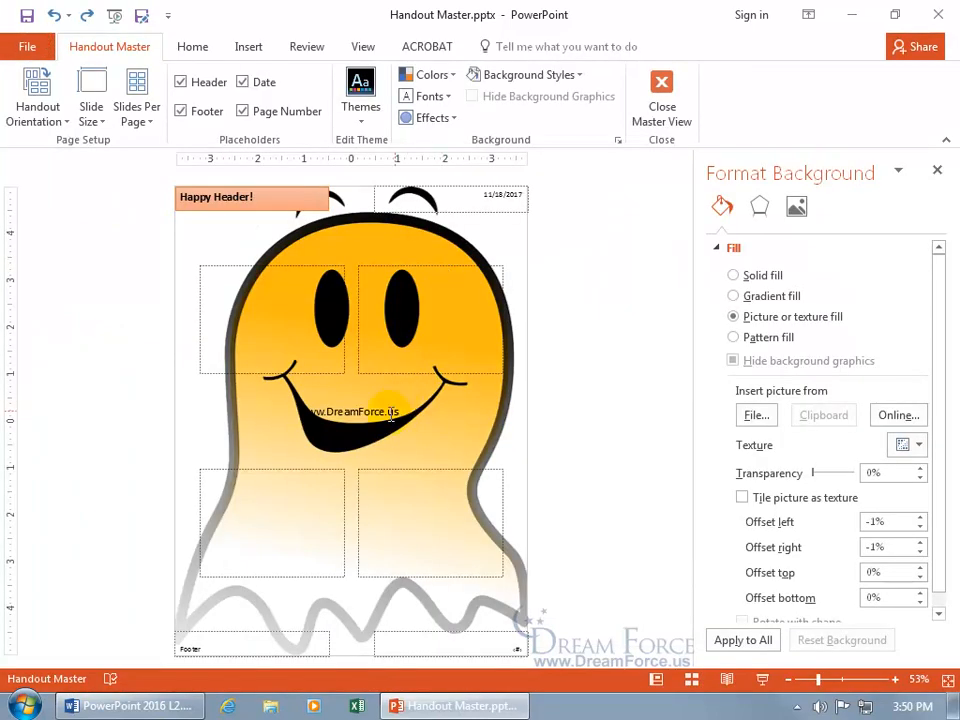
left_click(399, 409)
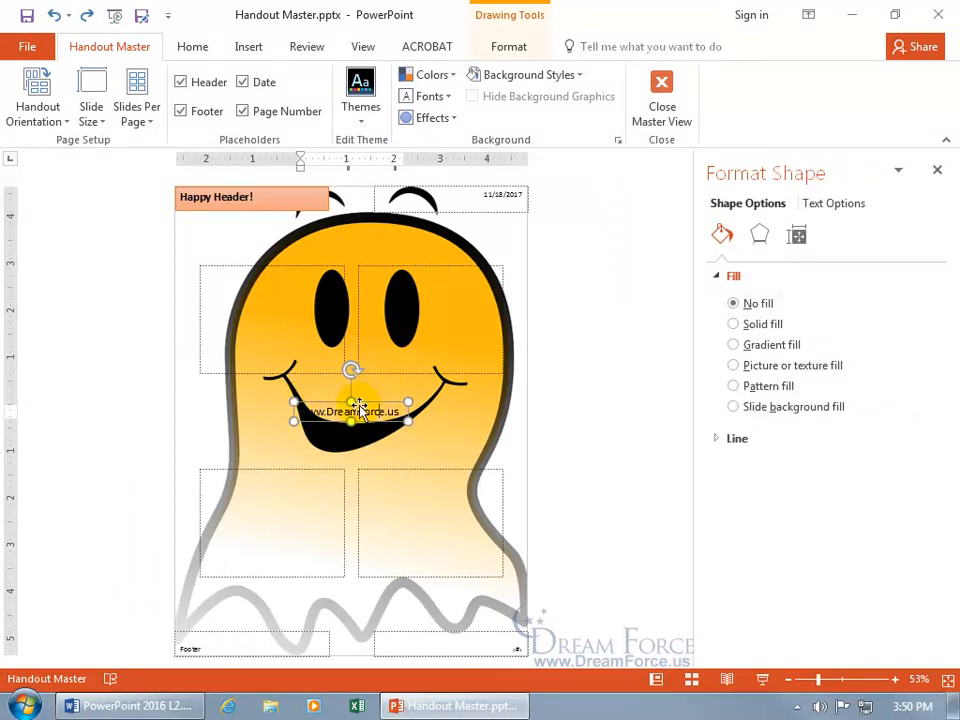
key("Delete")
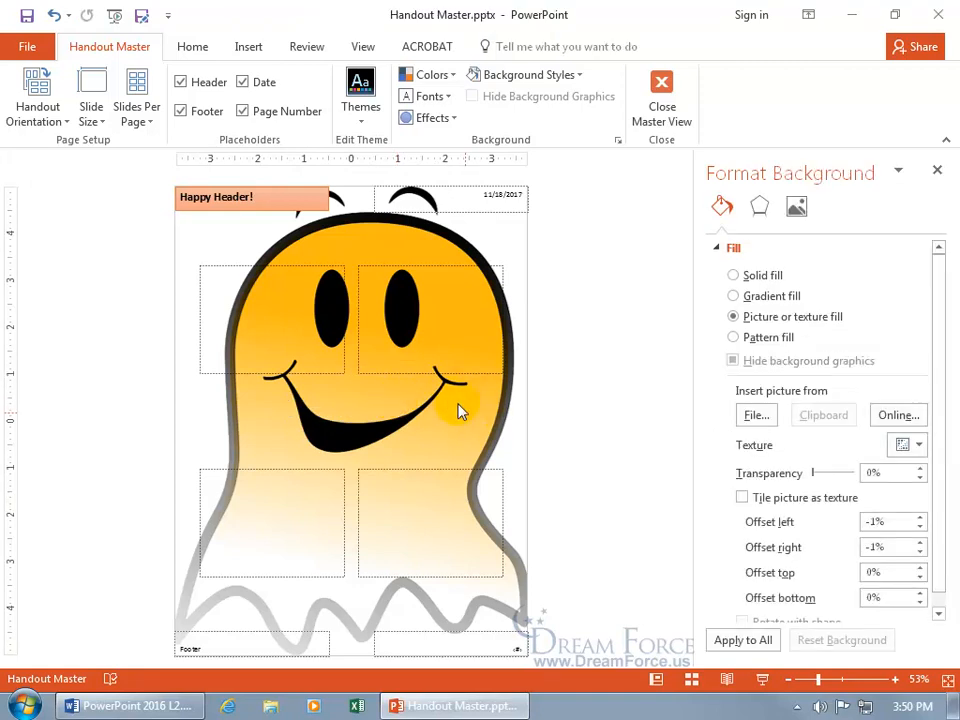
left_click(734, 275)
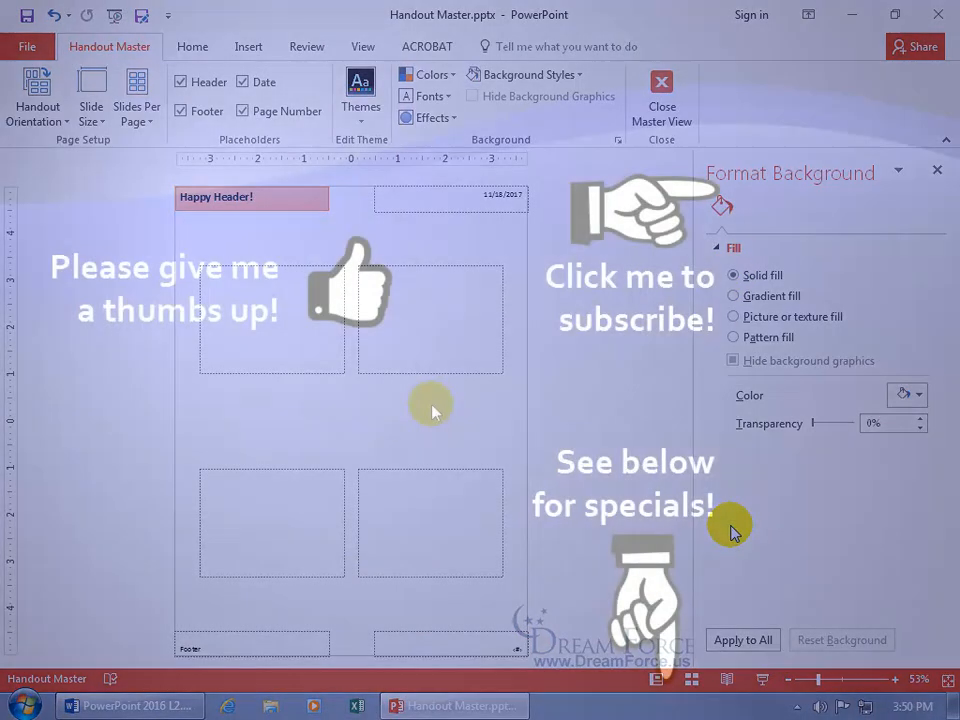